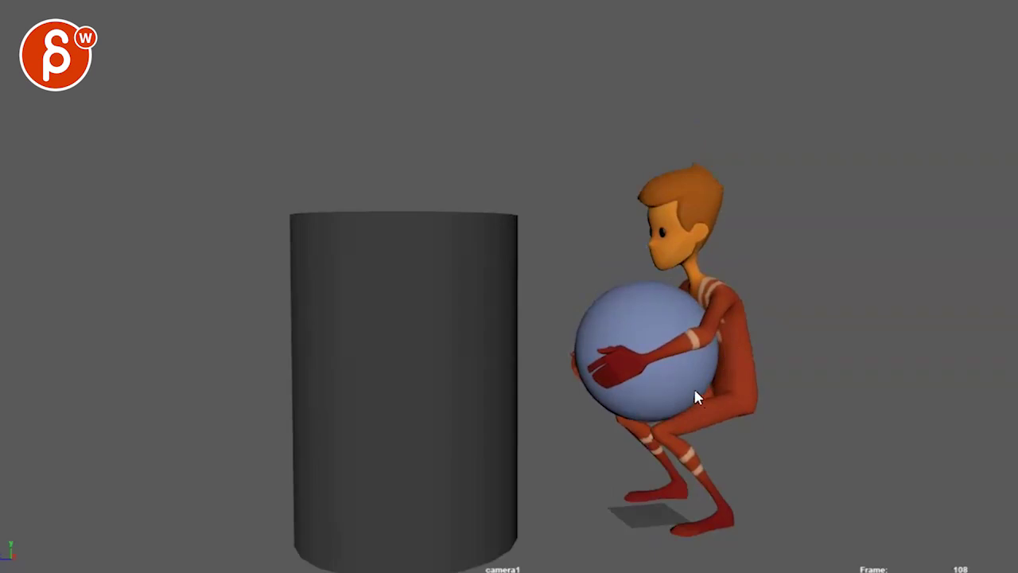
- Sketch guide lines over the character's legs and knees on the lifting frames between 108 and 144
left_click_drag(623, 422, 616, 503)
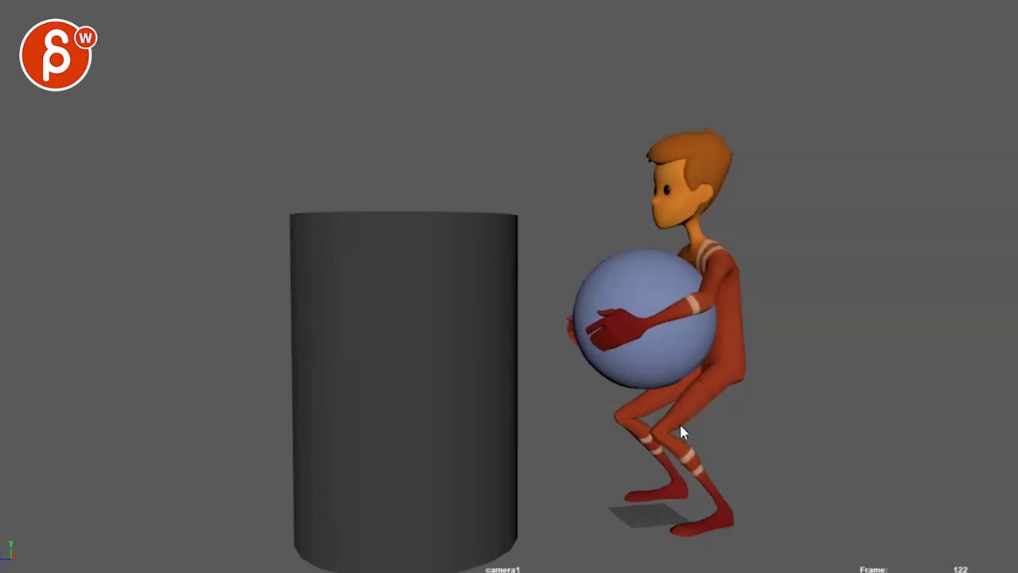
left_click_drag(686, 420, 745, 518)
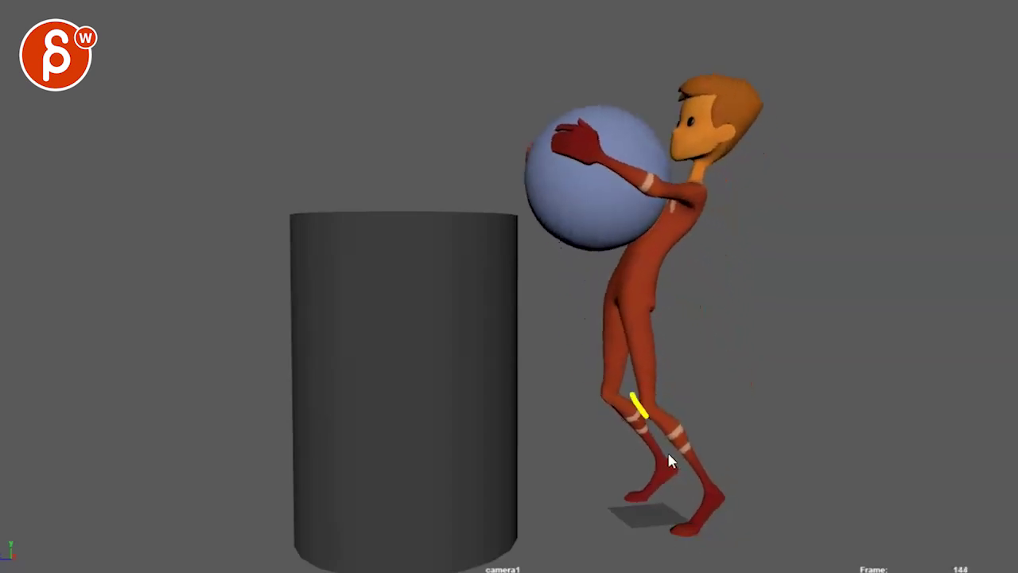
left_click_drag(729, 483, 650, 315)
left_click_drag(625, 310, 642, 514)
left_click_drag(621, 329, 638, 393)
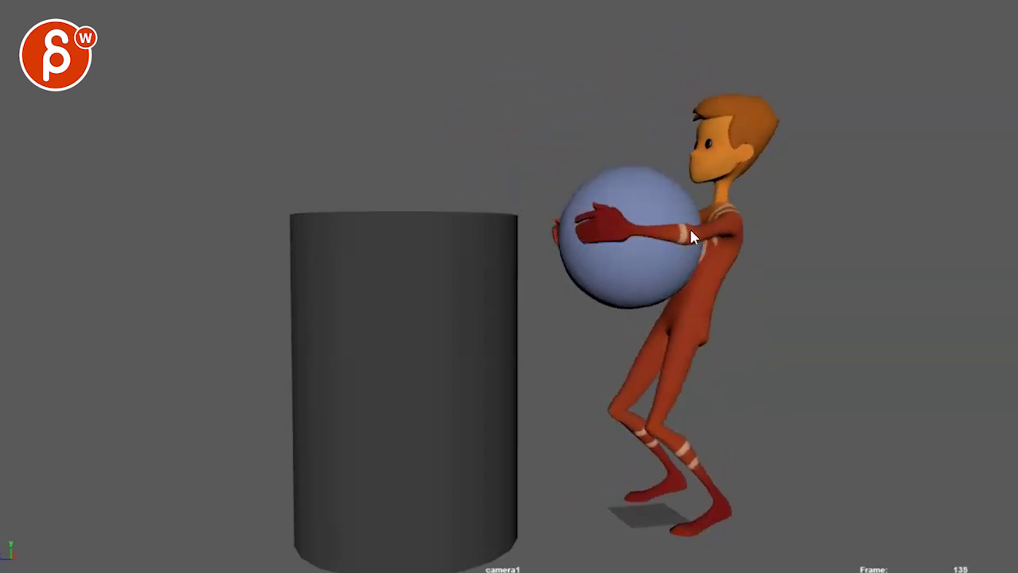
- Trace curves from shoulder to hand around the ball on frame 135, and add guide strokes over the body and ball on neighbouring lift frames
left_click_drag(719, 226, 589, 232)
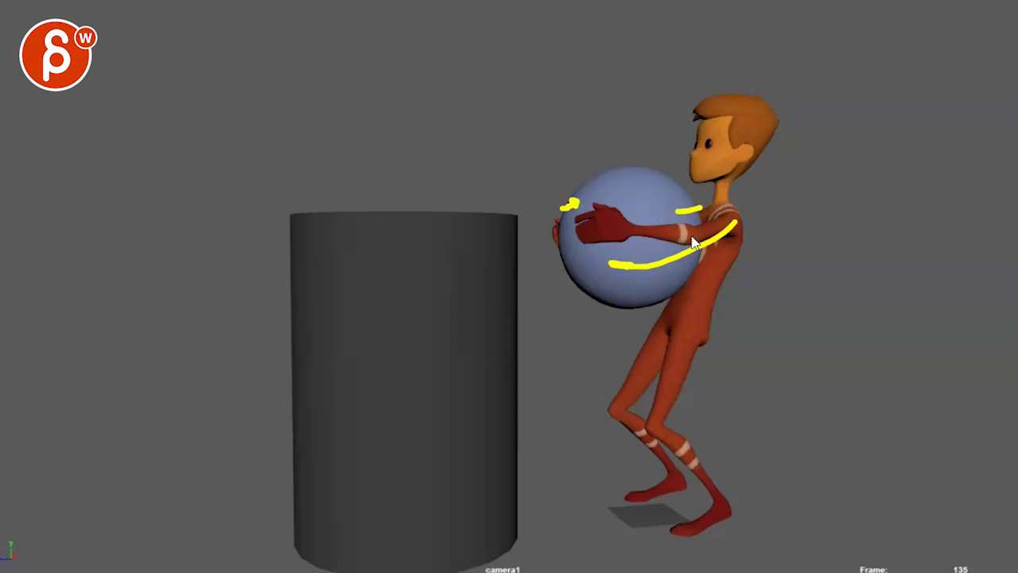
left_click_drag(692, 243, 614, 266)
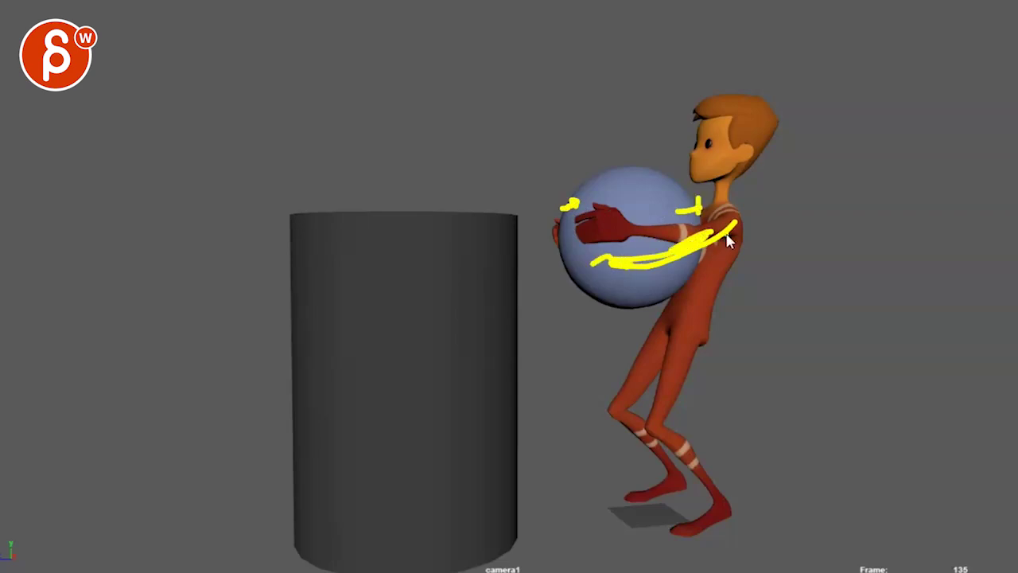
left_click_drag(668, 322, 725, 218)
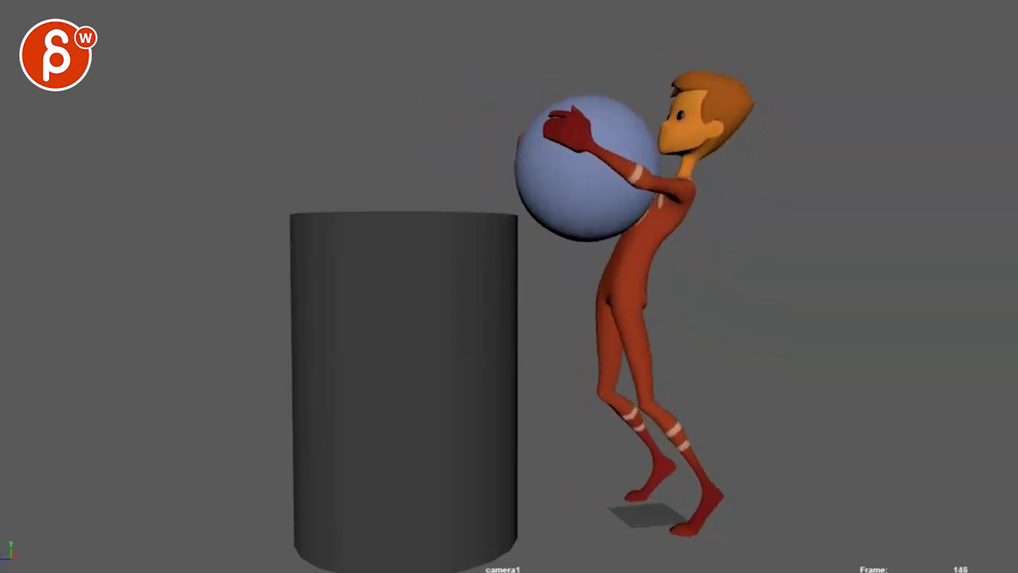
left_click_drag(697, 371, 614, 243)
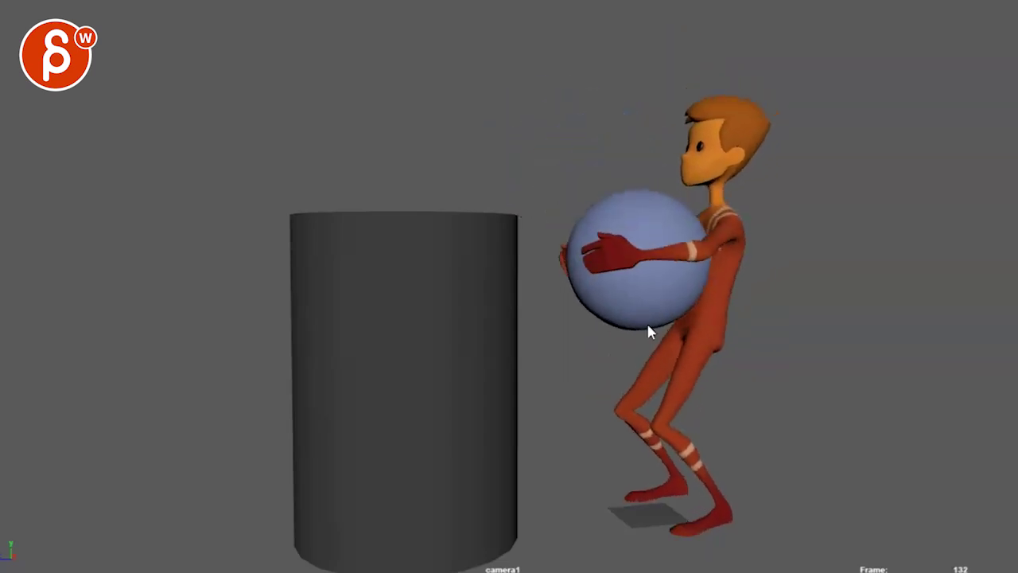
mouse_move(647, 329)
left_mouse_down()
mouse_move(674, 346)
mouse_move(670, 332)
mouse_move(617, 294)
left_mouse_up()
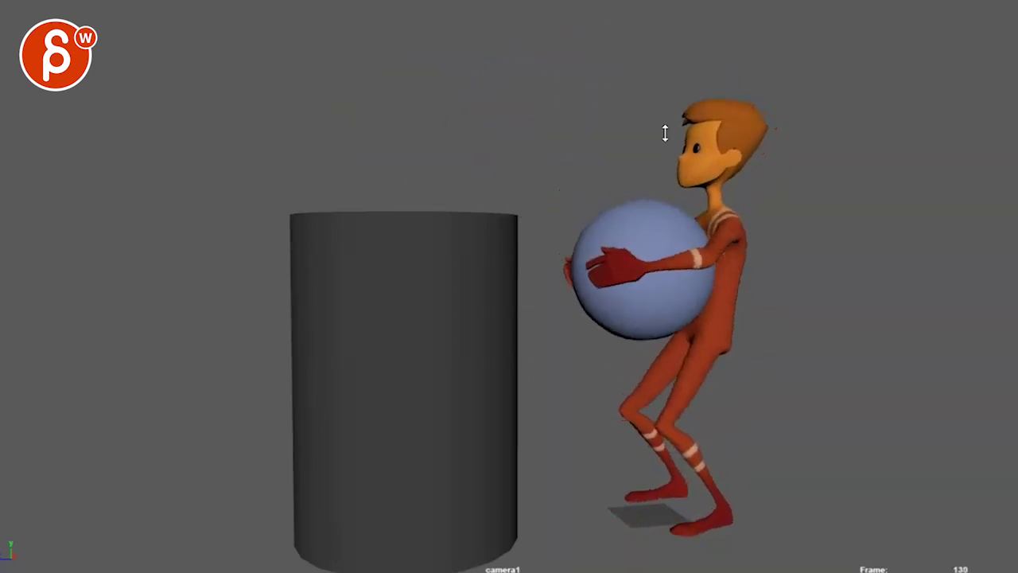
- Mark the head level on frame 136 and draw a sweeping curve from the neck around the back to the hips
left_click_drag(660, 145, 724, 145)
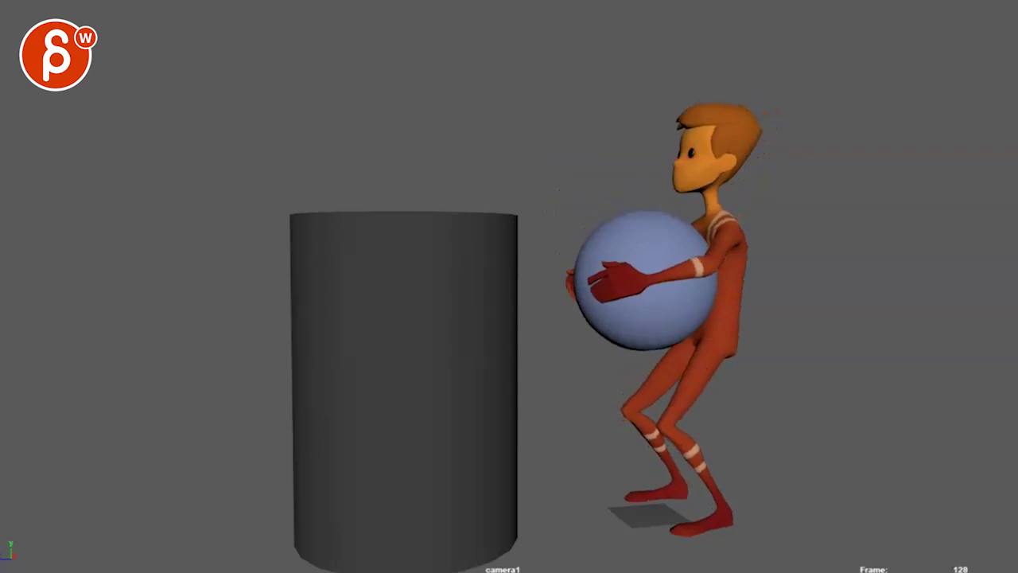
mouse_move(724, 201)
left_mouse_down()
mouse_move(785, 341)
mouse_move(625, 323)
left_mouse_up()
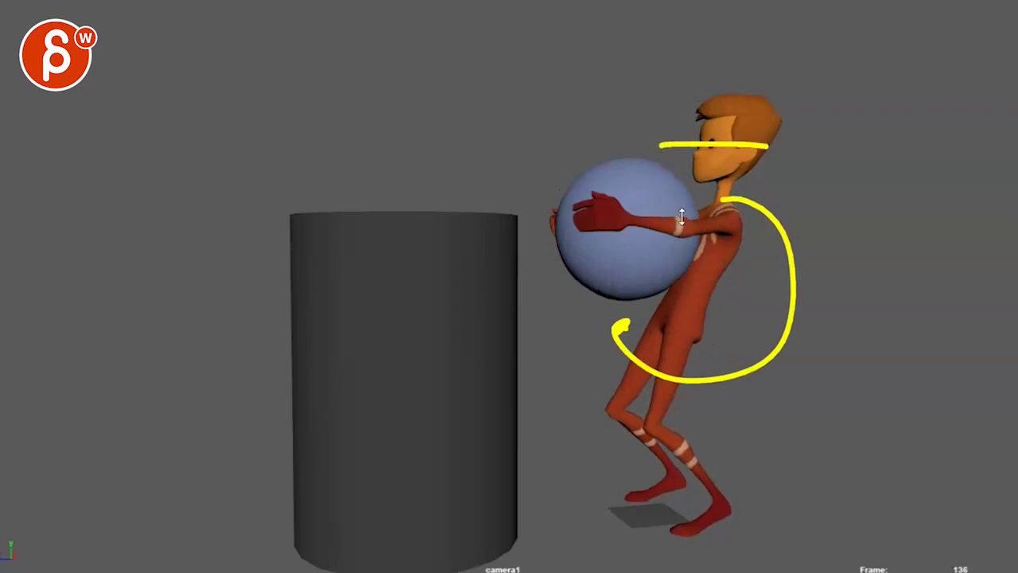
mouse_move(732, 185)
left_mouse_down()
mouse_move(748, 135)
mouse_move(729, 125)
left_mouse_up()
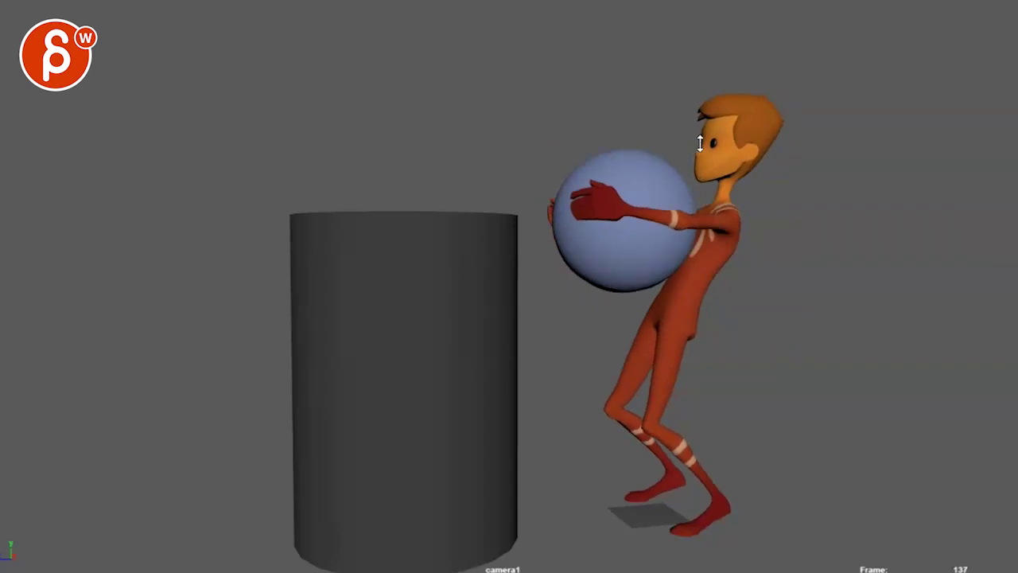
- Draw head-to-hip and shoulder-to-hand guide lines over the lift around frame 137, and play the clip
left_click_drag(747, 93, 681, 307)
left_click_drag(714, 209, 604, 213)
left_click_drag(721, 142, 665, 299)
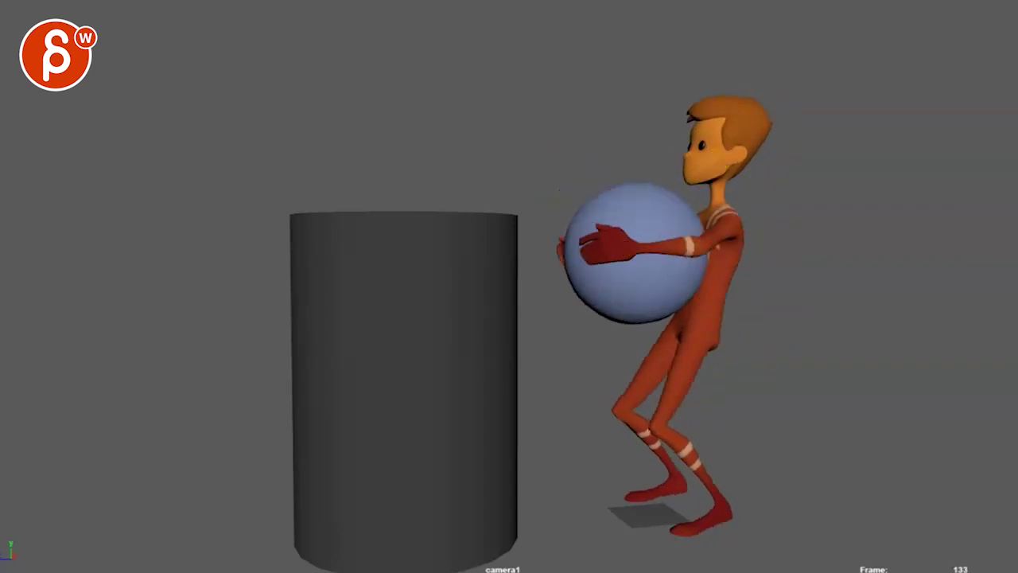
mouse_move(660, 145)
left_mouse_down()
mouse_move(754, 143)
mouse_move(661, 153)
left_mouse_up()
key("space")
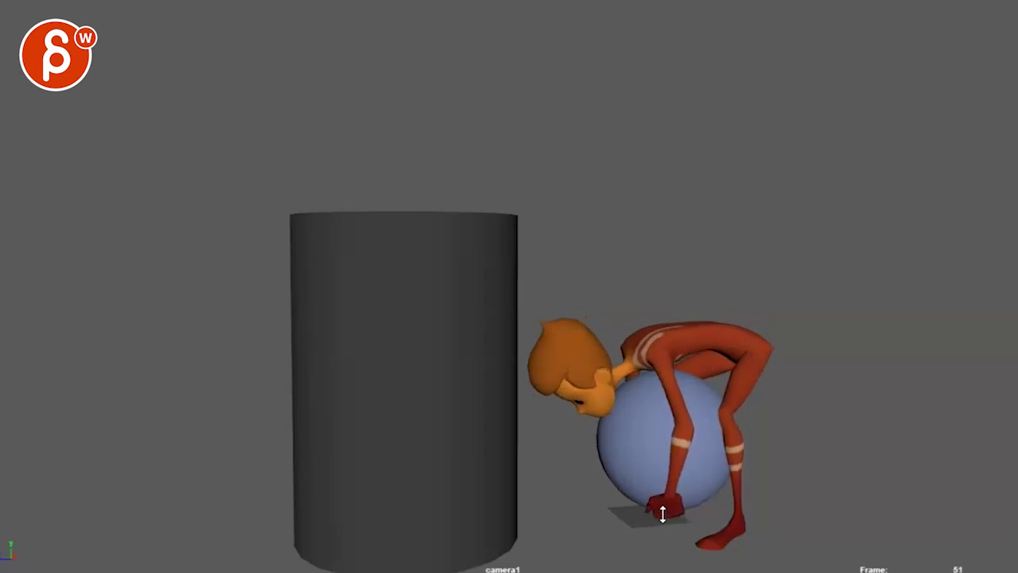
- Go to frame 52 and trace the bent-over pose with arm, back, head and leg lines, adding an arrow that pushes the hips back
key("Right")
key("Right")
key("Left")
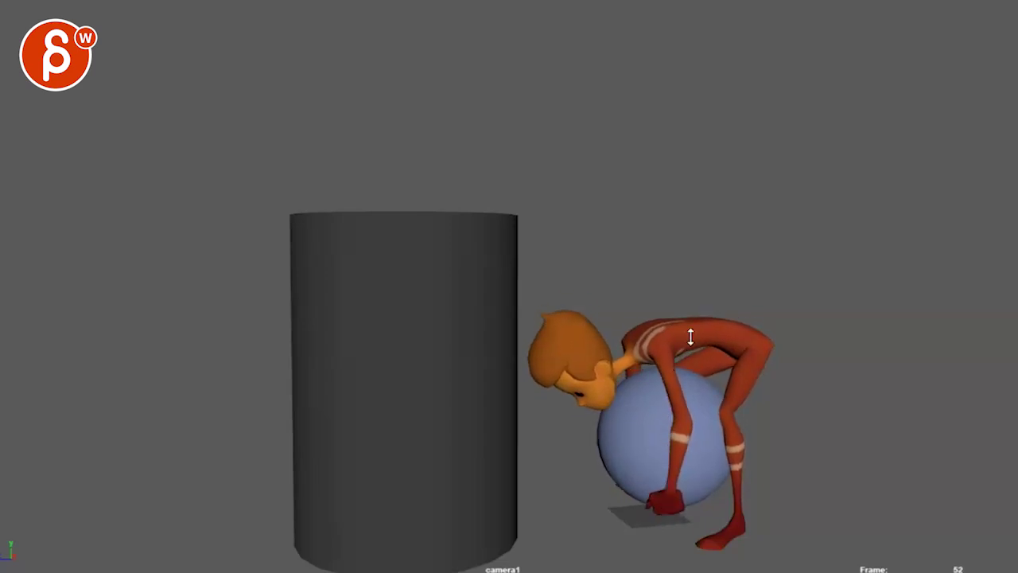
mouse_move(679, 328)
left_mouse_down()
mouse_move(678, 433)
mouse_move(658, 493)
left_mouse_up()
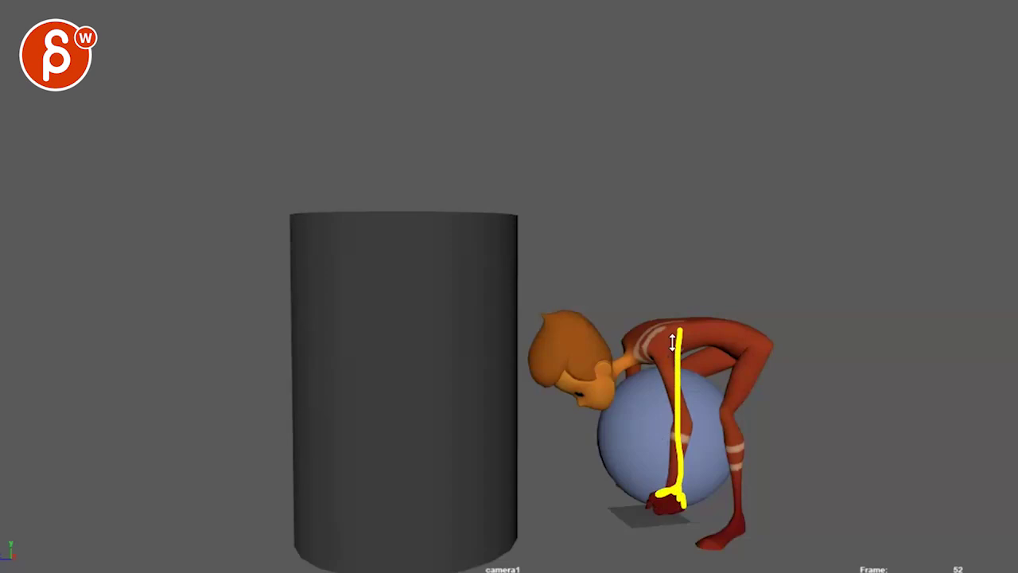
left_click_drag(677, 333, 634, 350)
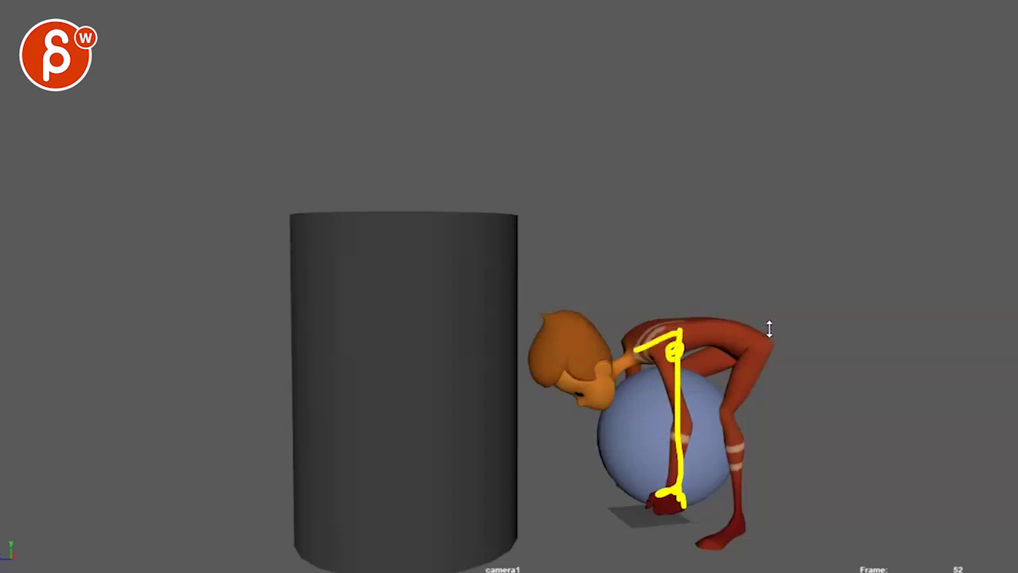
mouse_move(769, 326)
left_mouse_down()
mouse_move(660, 334)
mouse_move(600, 385)
mouse_move(606, 344)
left_mouse_up()
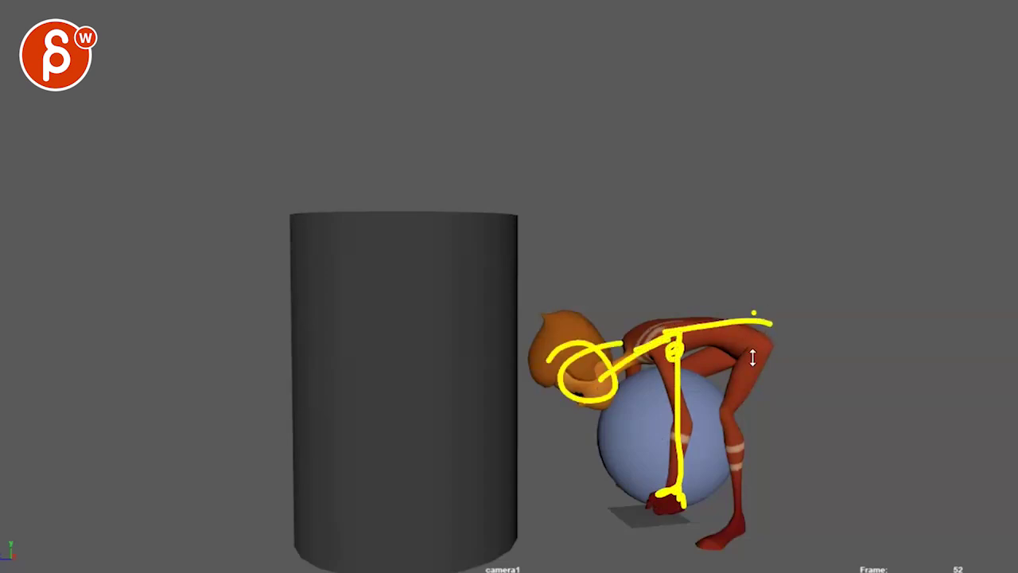
left_click_drag(753, 319, 712, 509)
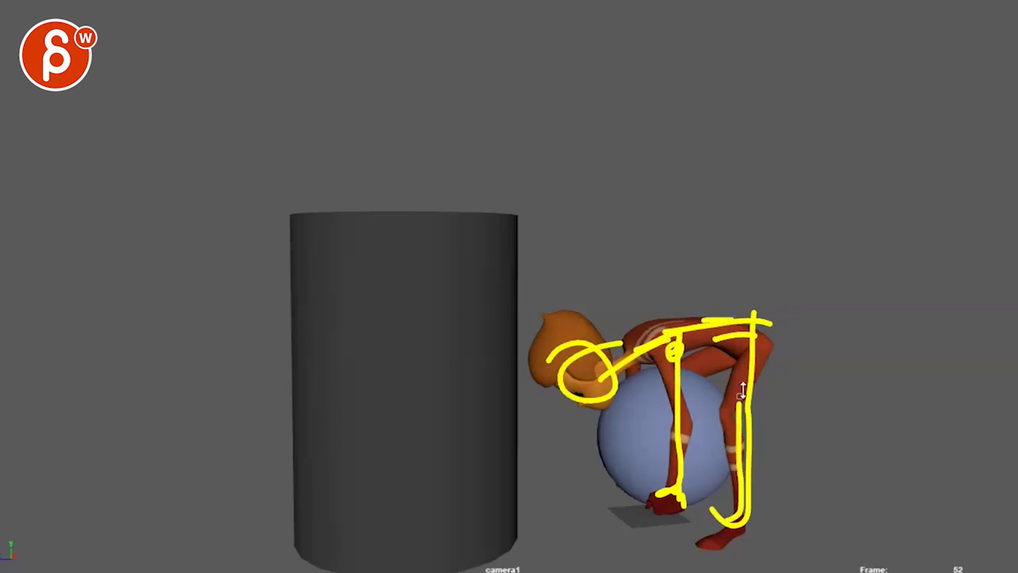
left_click_drag(778, 339, 821, 352)
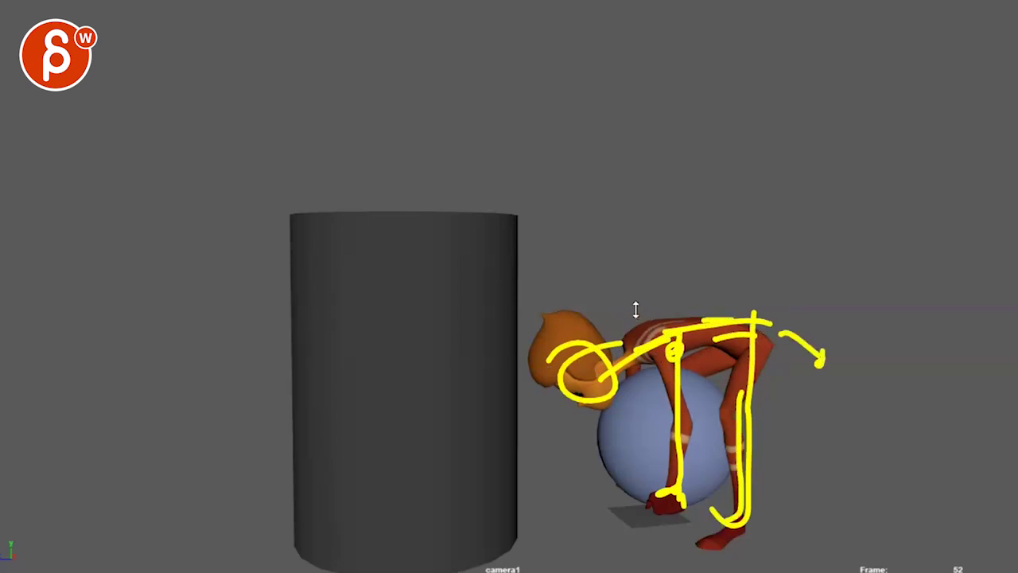
- Sketch an alternative pose on frame 52 with a raised head, a curved upright back and a ball outline
mouse_move(619, 306)
left_mouse_down()
mouse_move(677, 227)
mouse_move(710, 211)
mouse_move(682, 241)
left_mouse_up()
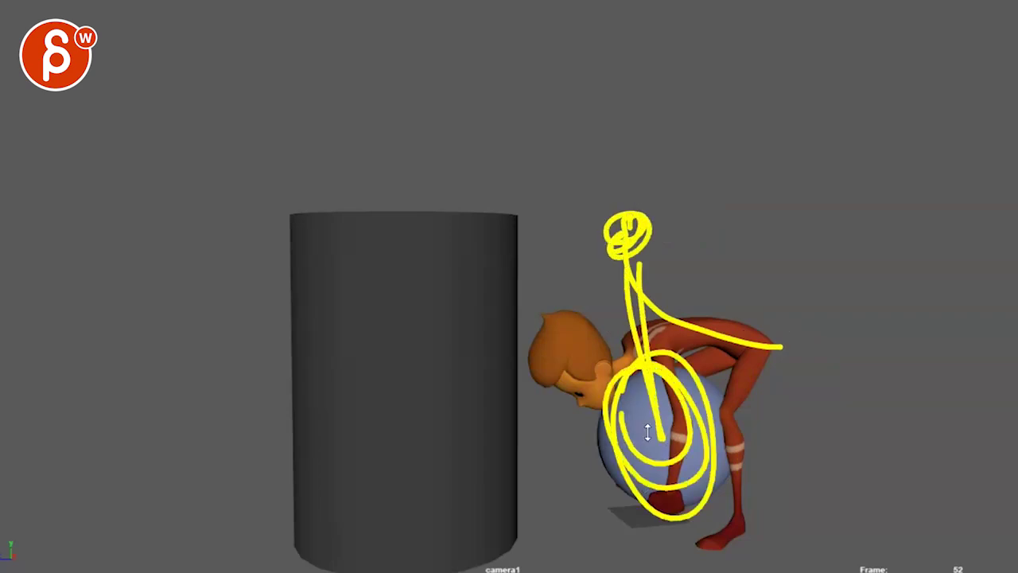
key("Escape")
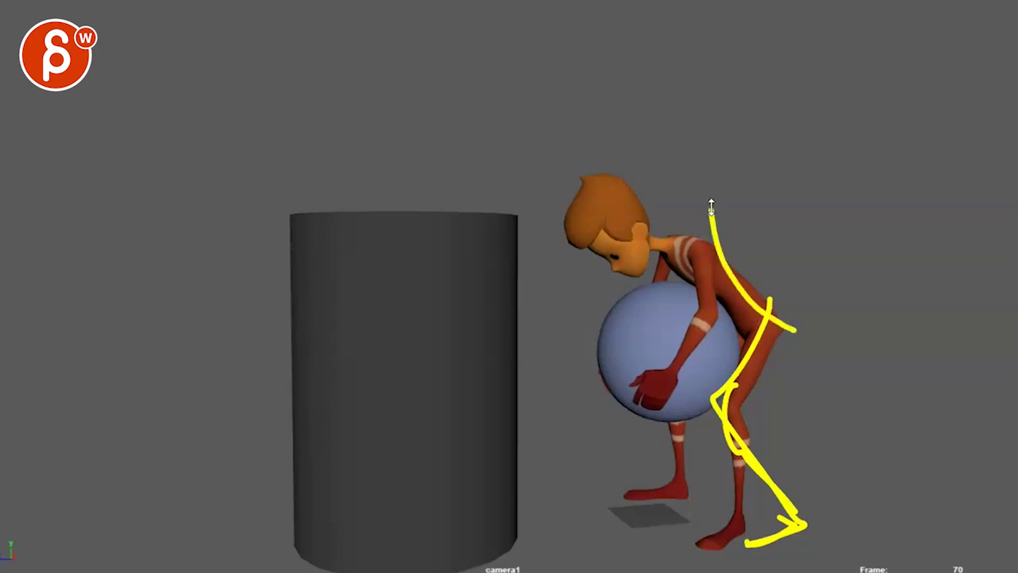
- Complete the stick figure on frame 70 with a raised head, both arms, the hands, the ball's lower outline and the front leg
mouse_move(696, 134)
left_mouse_down()
mouse_move(722, 140)
mouse_move(675, 367)
left_mouse_up()
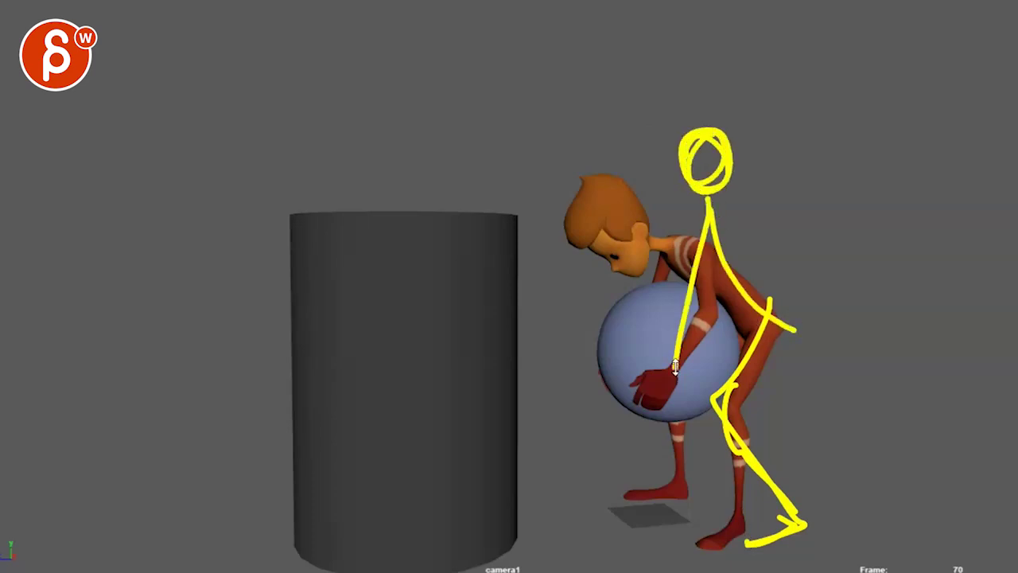
left_click_drag(689, 205, 648, 278)
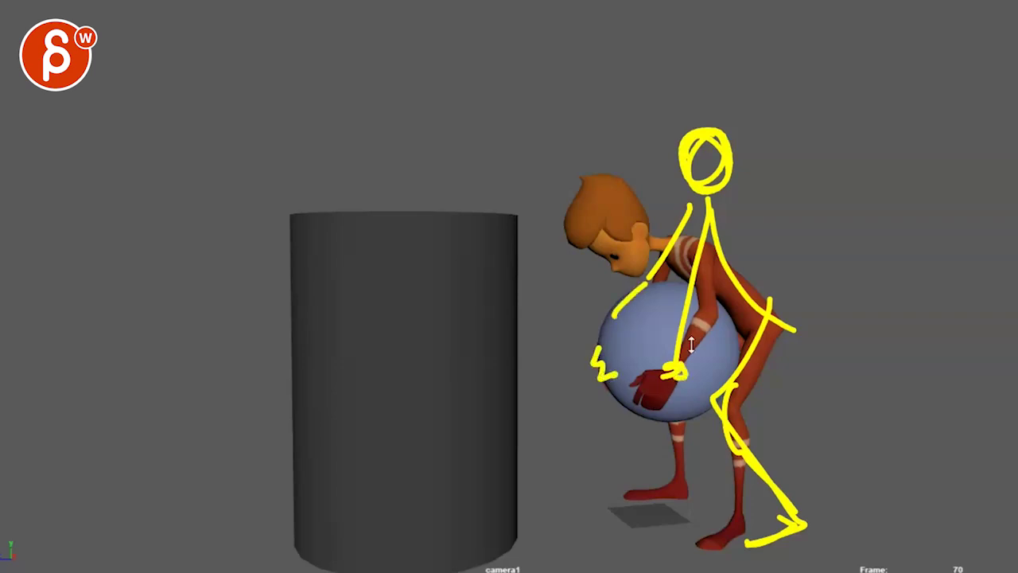
left_click_drag(714, 315, 605, 385)
left_click_drag(671, 493, 612, 498)
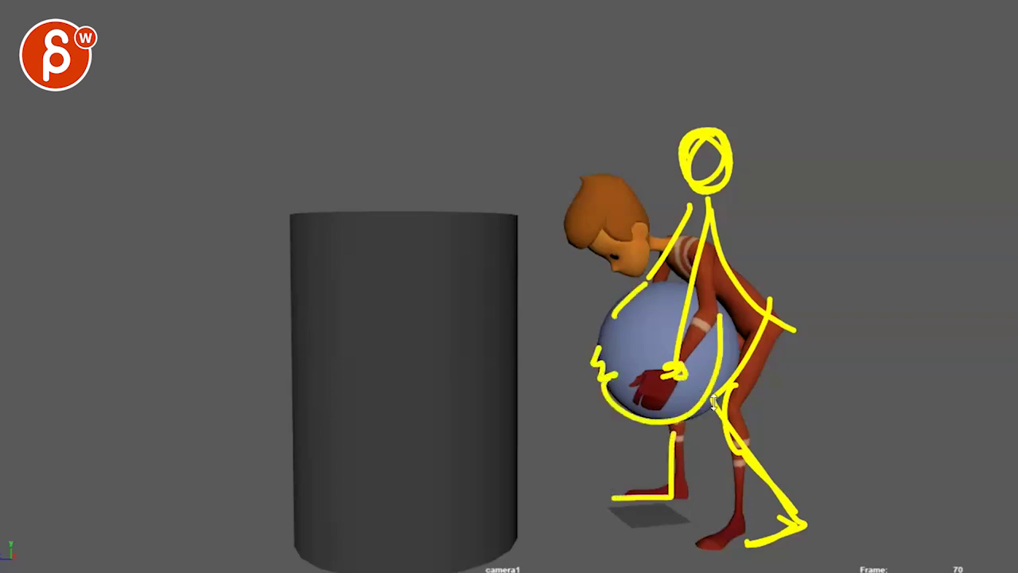
left_click_drag(773, 206, 870, 207)
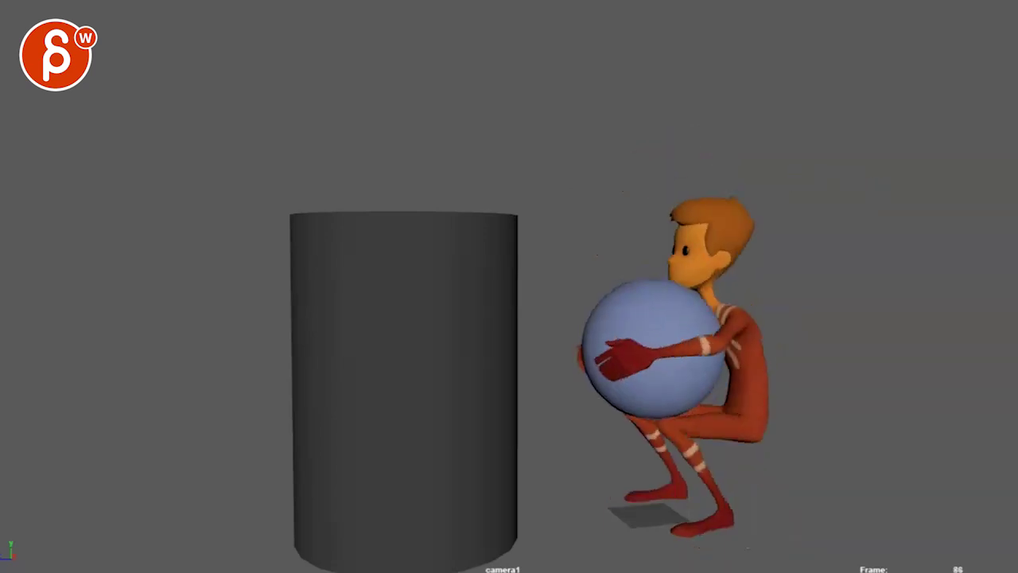
- Mark the squat around frame 86, and sketch the back, a head shifted backward, the arms and the thigh on frame 116
mouse_move(567, 276)
left_mouse_down()
mouse_move(696, 350)
mouse_move(671, 406)
left_mouse_up()
left_click_drag(755, 418, 643, 417)
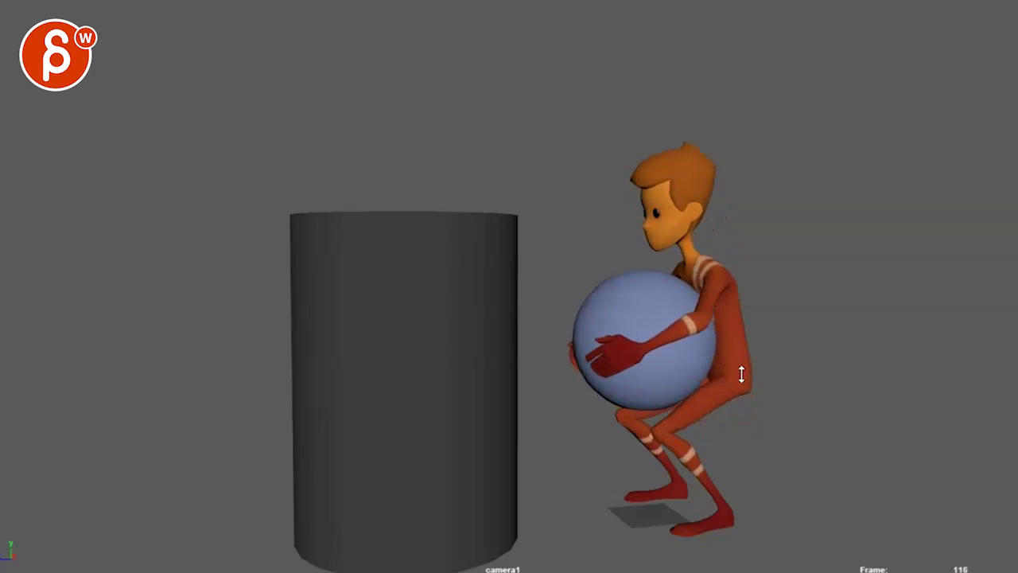
left_click_drag(741, 377, 715, 285)
mouse_move(727, 203)
left_mouse_down()
mouse_move(732, 159)
mouse_move(743, 196)
left_mouse_up()
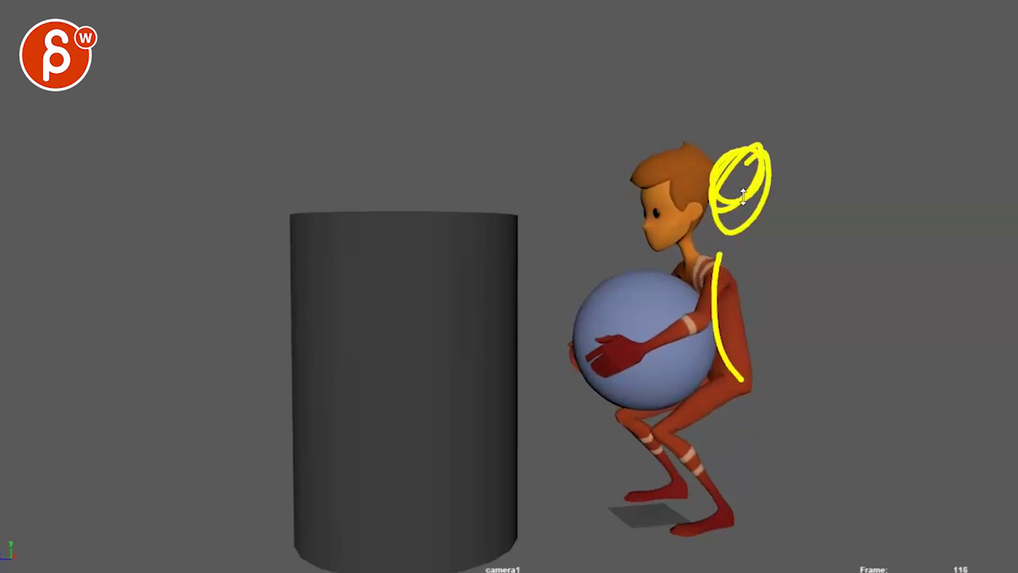
left_click_drag(698, 238, 598, 351)
left_click_drag(750, 410, 698, 431)
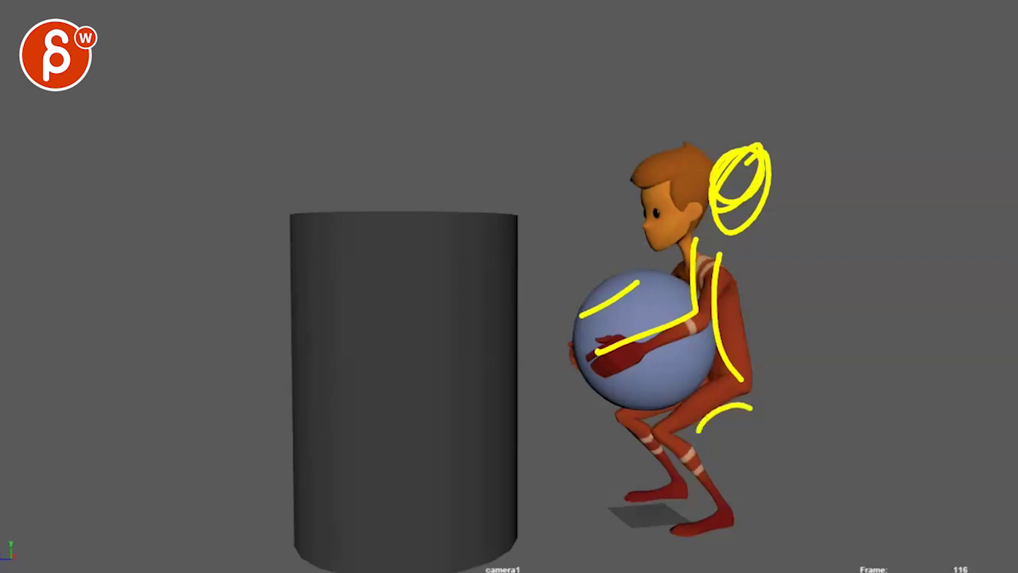
- Advance to frame 131 and sketch a back line leaning backward with the neck and head behind the character's head
key("Right")
key("Right")
key("Right")
key("Right")
key("Right")
key("Right")
key("Right")
key("Right")
key("Right")
key("Right")
key("Right")
key("Right")
key("Right")
key("Right")
key("Right")
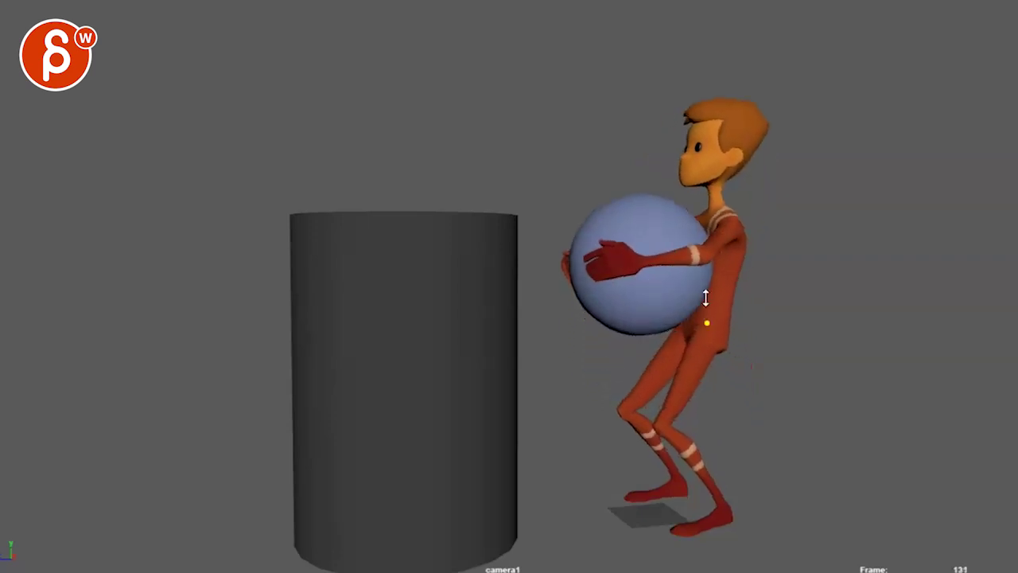
left_click_drag(761, 154, 724, 148)
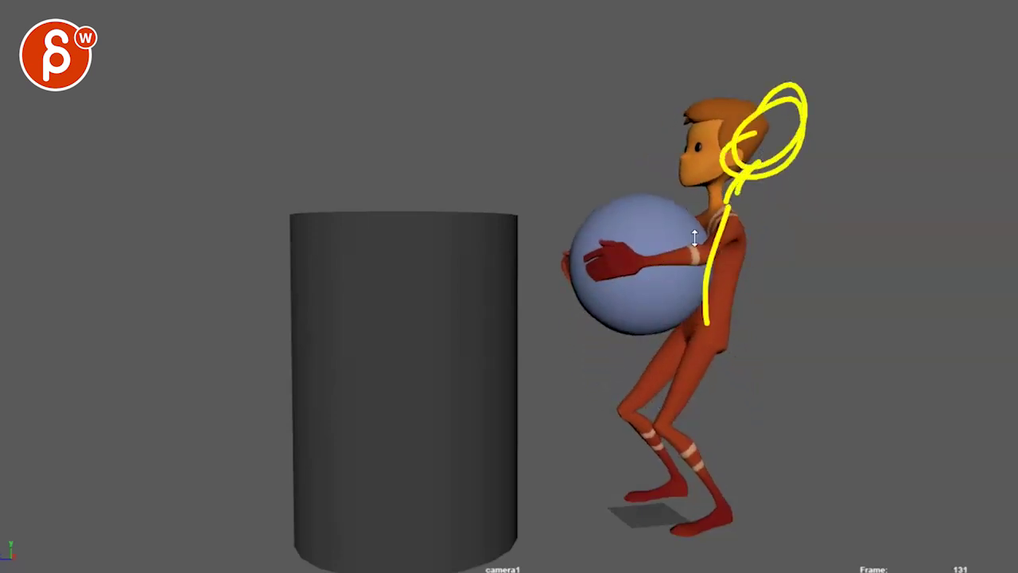
- Return to frame 116 and step forward through the lift to compare the sketched poses on frames 116 and 131
key("Left")
key("Left")
key("Left")
key("Left")
key("Left")
key("Left")
key("Left")
key("Left")
key("Left")
key("Left")
key("Left")
key("Left")
key("Left")
key("Left")
key("Left")
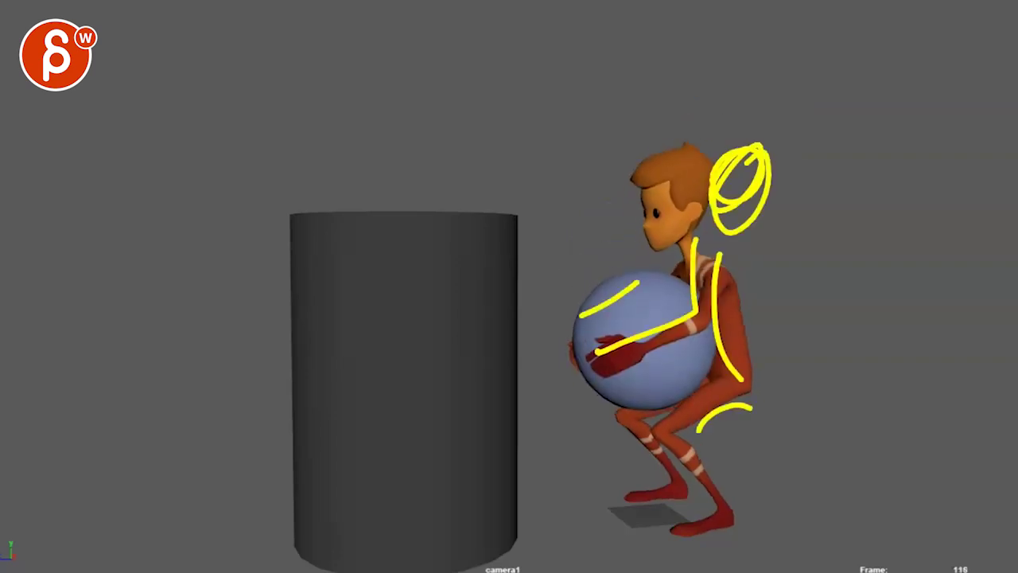
key("Right")
key("Right")
key("Right")
key("Right")
key("Right")
key("Right")
key("Right")
key("Right")
key("Right")
key("Right")
key("Right")
key("Right")
key("Right")
key("Right")
key("Right")
key("Right")
key("Right")
key("Right")
key("Right")
key("Right")
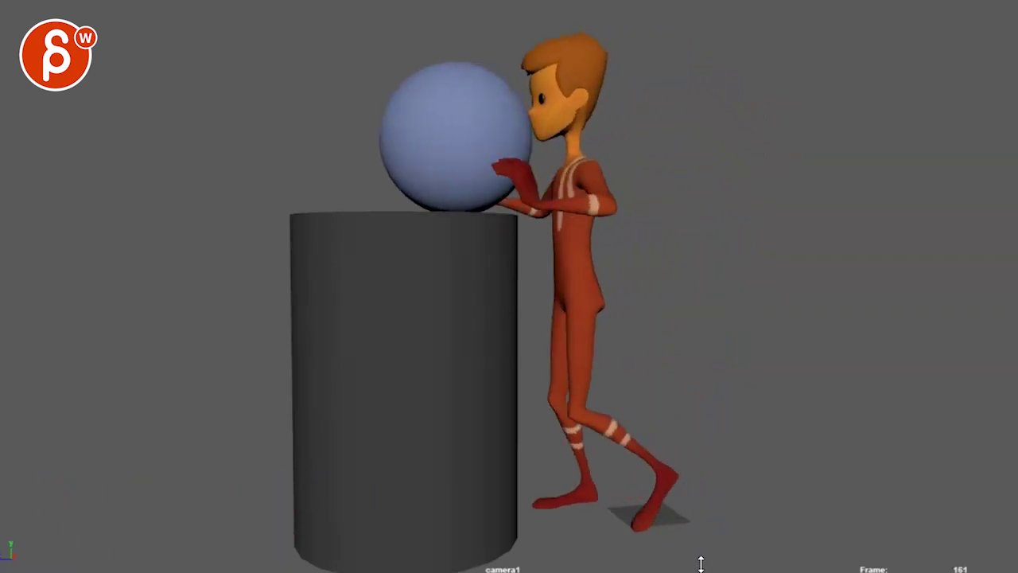
- Sketch a curve from the hips up and over onto the cylinder's top on frame 147, and advance to the ball's contact with the cylinder
mouse_move(649, 295)
left_mouse_down()
mouse_move(551, 172)
mouse_move(504, 184)
left_mouse_up()
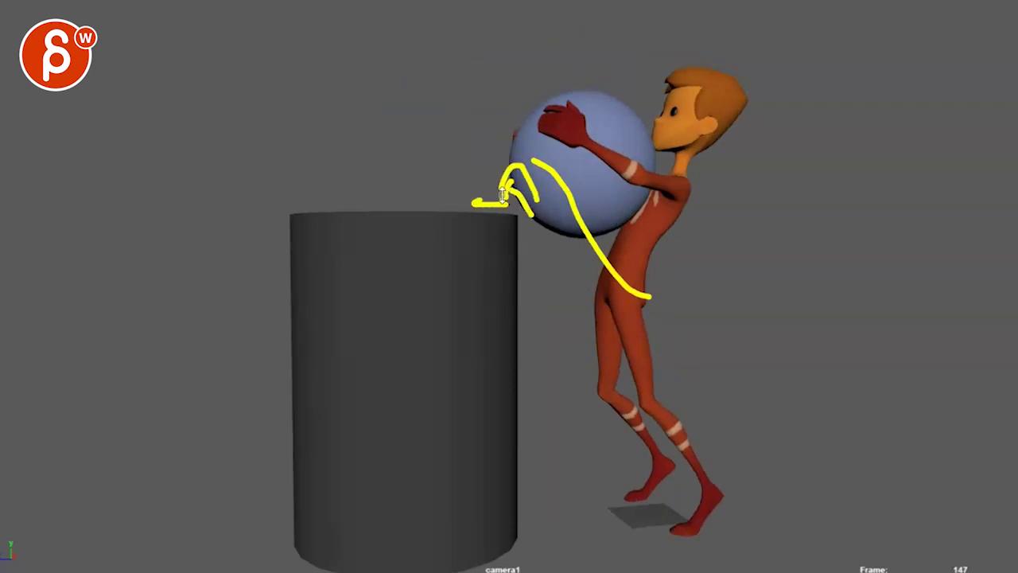
key("Right")
key("Right")
key("Right")
key("Right")
key("Right")
key("Right")
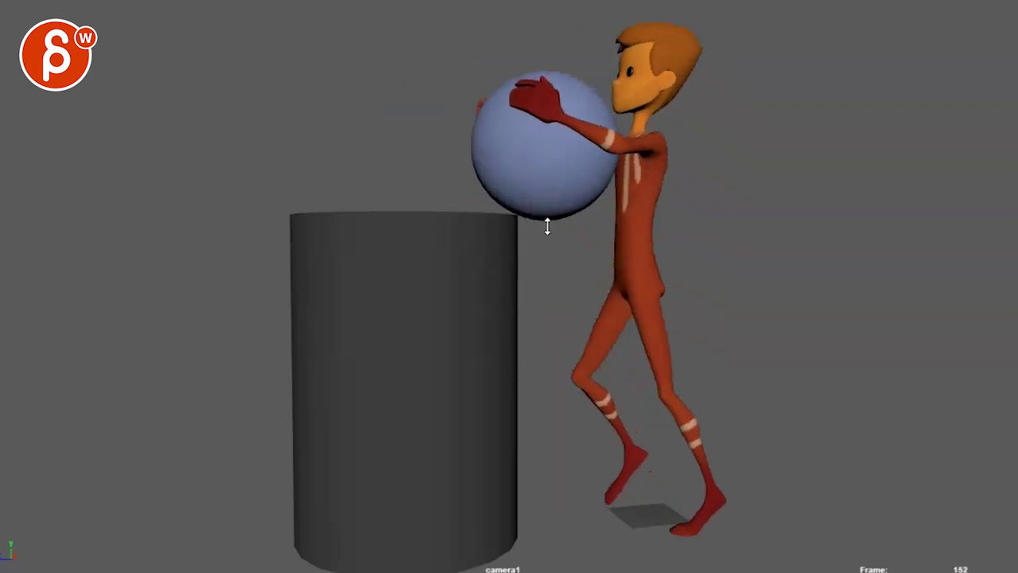
- Mark the cylinder's upper corner and the ball's underside where they meet on frame 153
key("Right")
key("Right")
key("Left")
left_click_drag(527, 216, 486, 222)
key("Left")
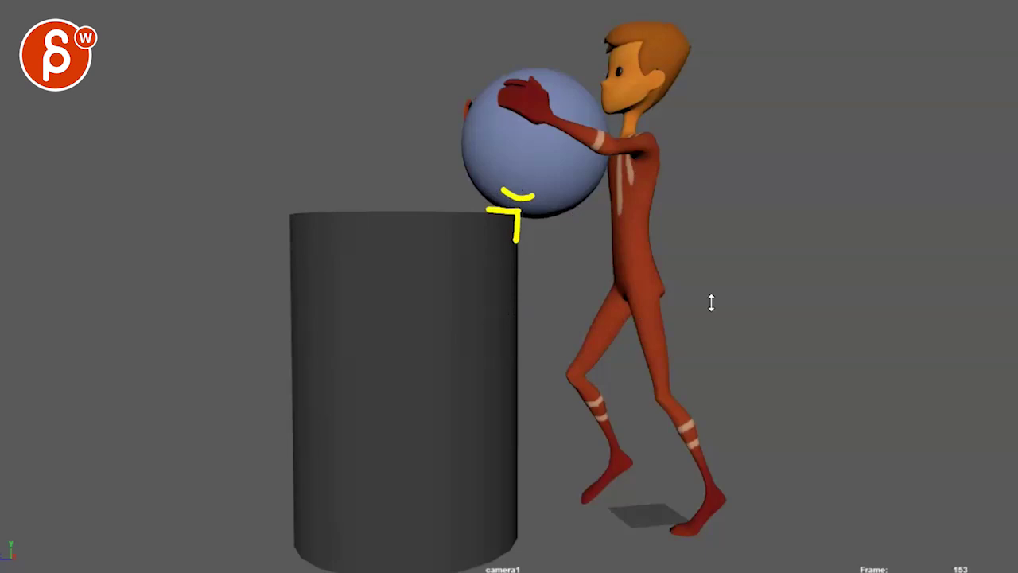
- Sketch strokes from the character's hips up toward the cylinder's upper corner to show the body's path into the placement
mouse_move(724, 336)
left_mouse_down()
mouse_move(574, 137)
mouse_move(596, 298)
left_mouse_up()
left_click_drag(592, 251, 521, 203)
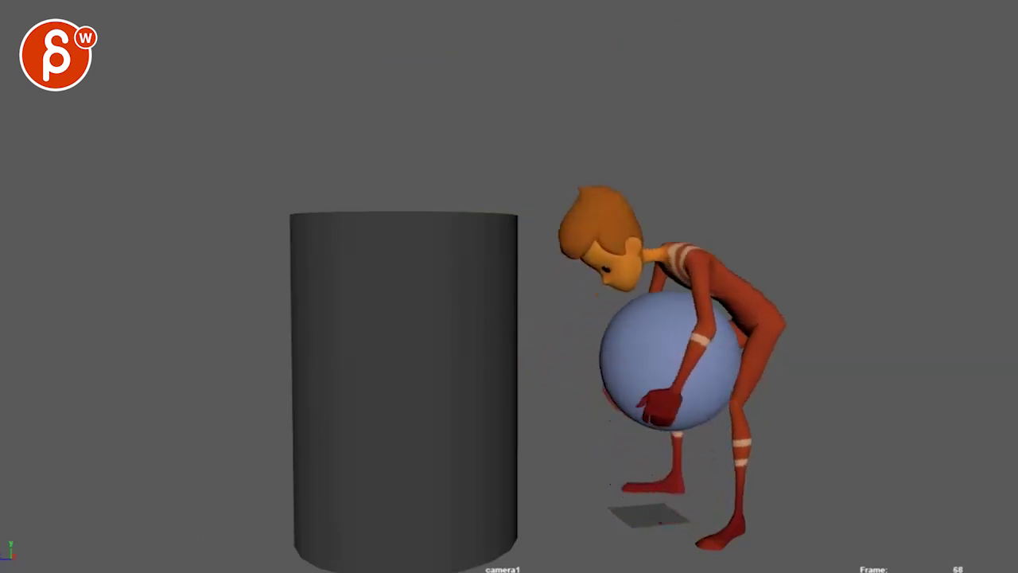
- Step backward frame by frame from frame 68 through the ball pickup to examine the bent-over back and head poses
key("Left")
key("Left")
key("Left")
key("Left")
key("Left")
key("Left")
key("Left")
key("Left")
key("Left")
key("Left")
key("Left")
key("Left")
key("Left")
key("Left")
key("Left")
key("Left")
key("Left")
key("Left")
key("Left")
key("Left")
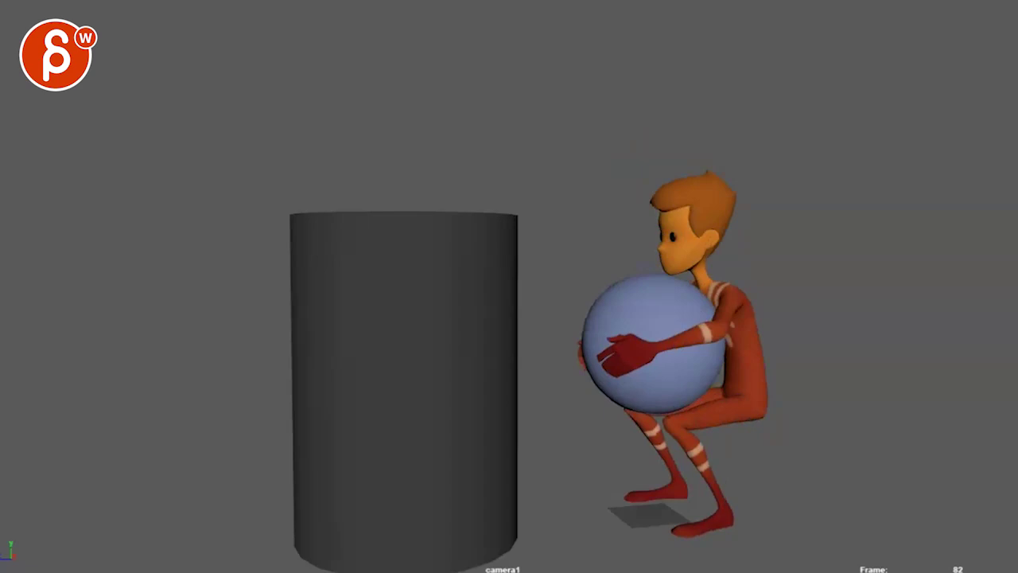
- Sketch a rounded back line with a lowered head and an opposing back line with a raised head on frame 57
mouse_move(742, 288)
left_mouse_down()
mouse_move(696, 355)
mouse_move(656, 365)
left_mouse_up()
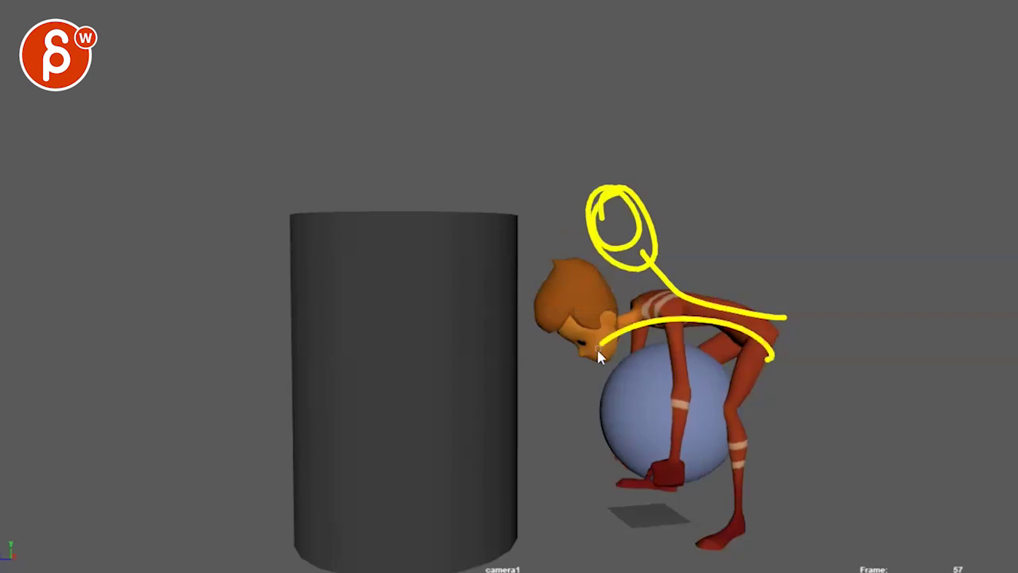
left_click_drag(805, 324, 650, 256)
left_click_drag(583, 351, 568, 338)
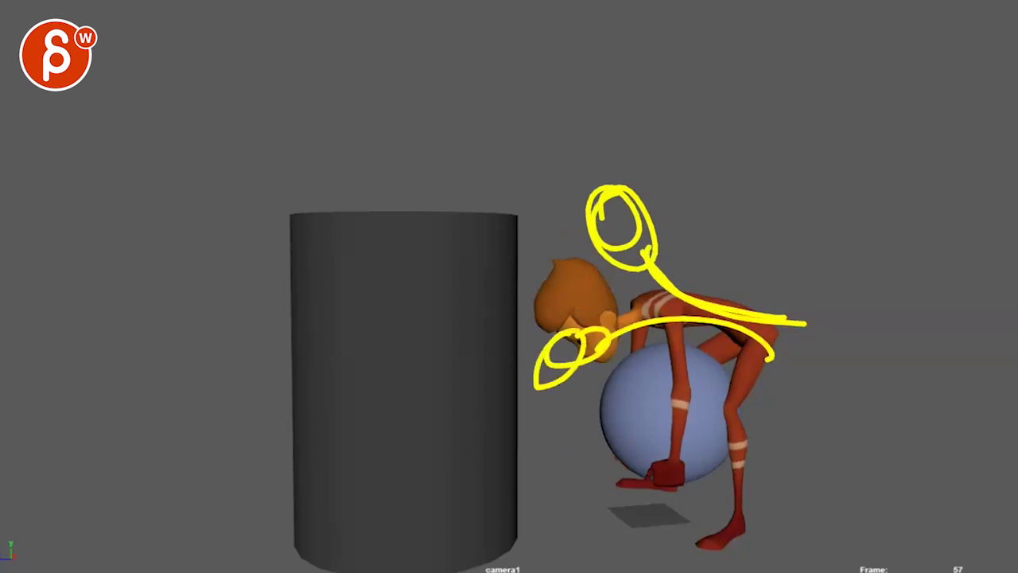
- Play on to the crouch around frame 111 and sketch a forward-leaning back line with the head above the ball
key("alt+v")
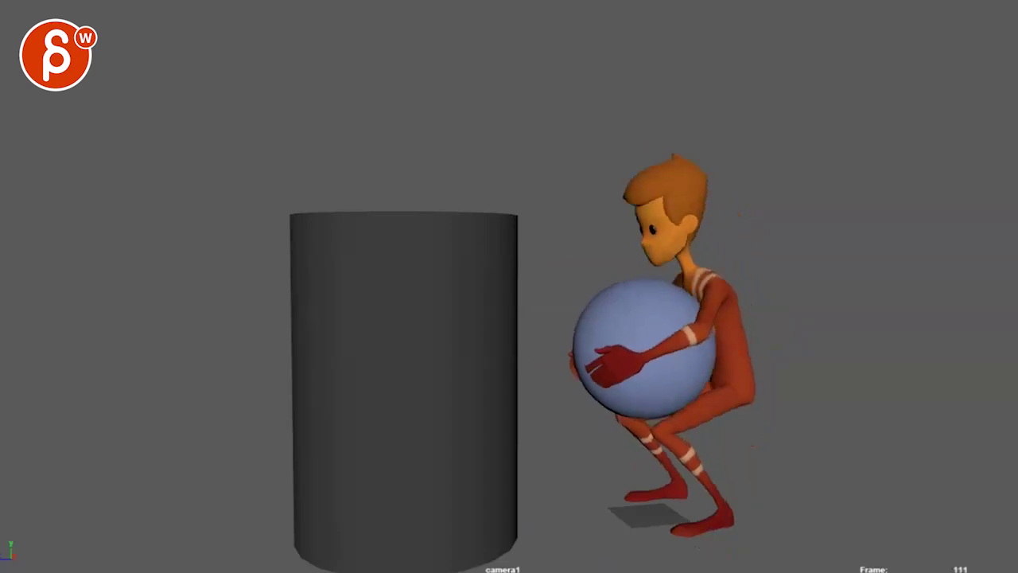
key("alt+v")
left_click_drag(649, 260, 724, 383)
left_click_drag(643, 209, 617, 227)
key("alt+v")
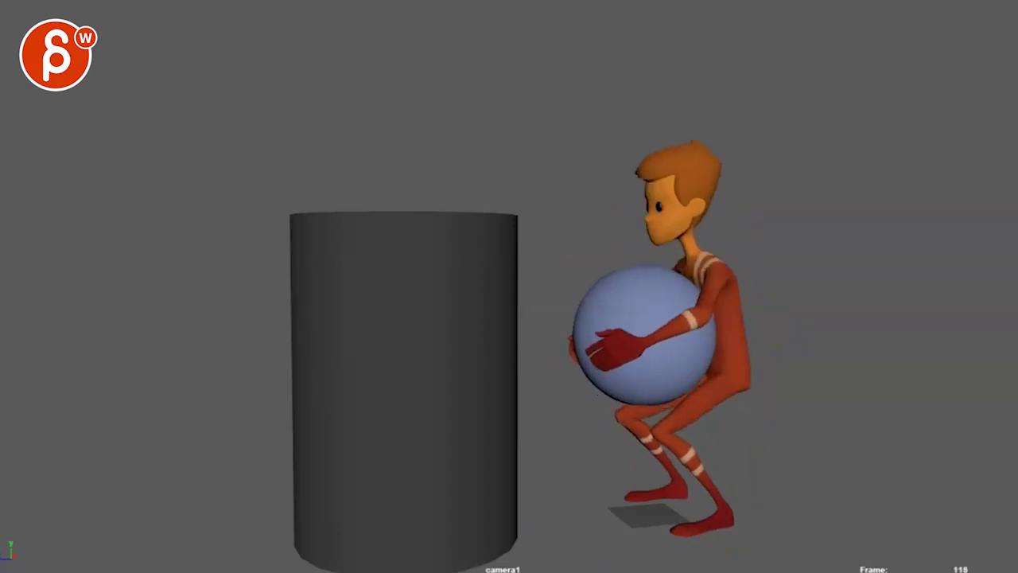
- Sketch a curved back line, a head circle behind the character's head and a diagonal arrow across the shoulder on frame 121
left_click_drag(713, 227, 714, 212)
left_click_drag(731, 137, 728, 141)
left_click_drag(724, 252, 664, 314)
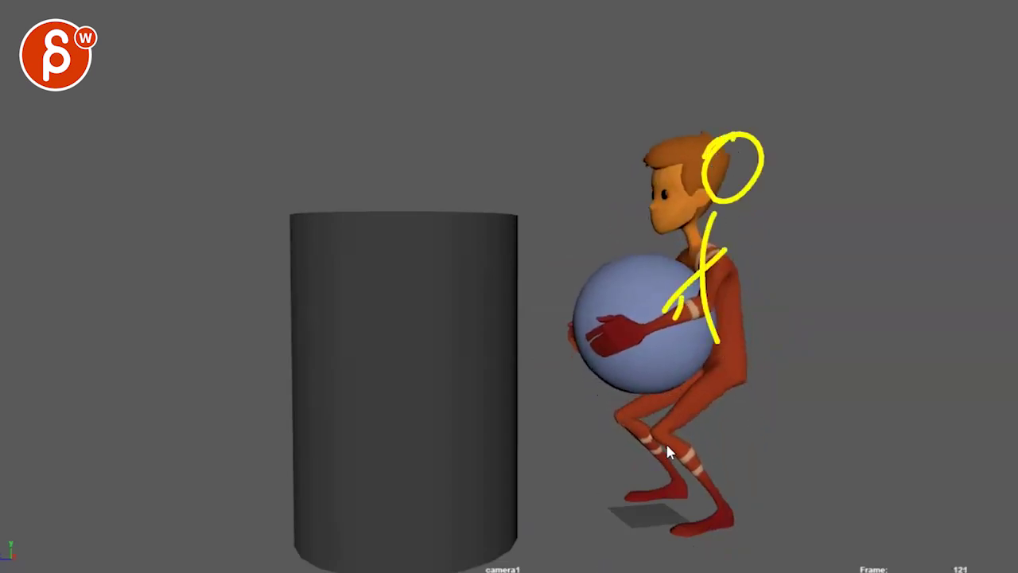
- Play on through the lift and sketch a path from the hips up and over toward the cylinder's top
key("alt+v")
mouse_move(748, 337)
left_mouse_down()
mouse_move(689, 316)
mouse_move(528, 127)
left_mouse_up()
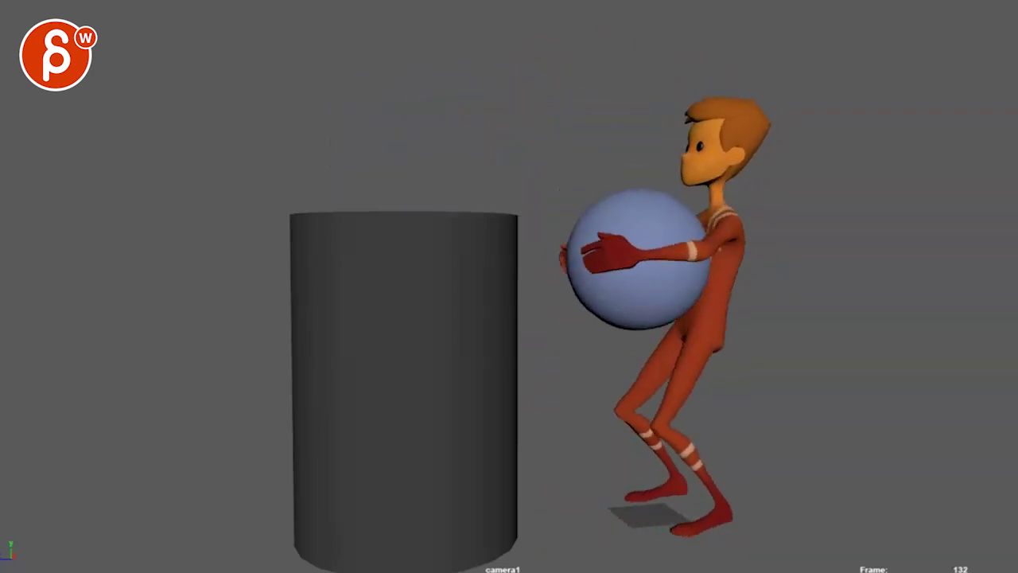
key("Right")
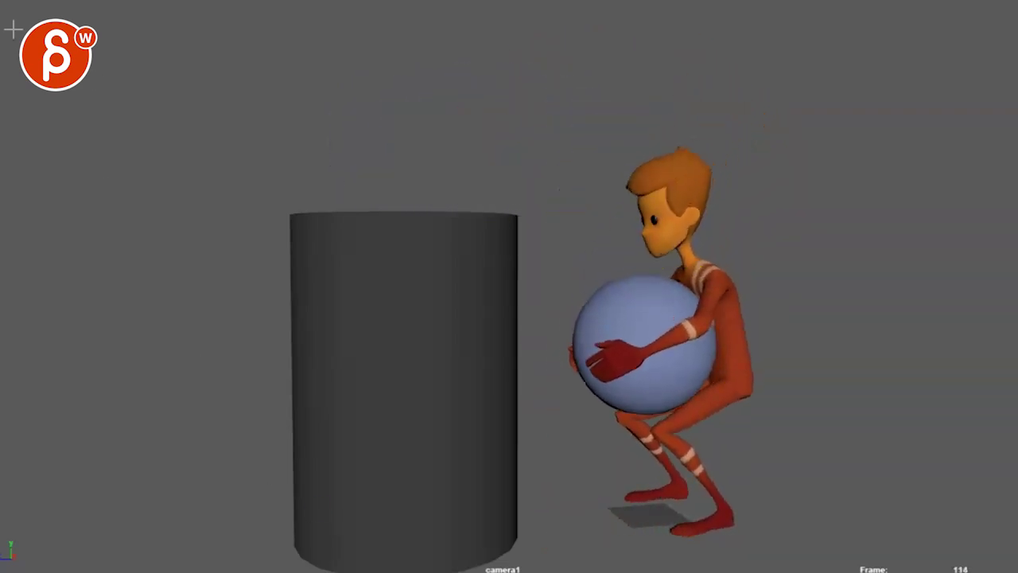